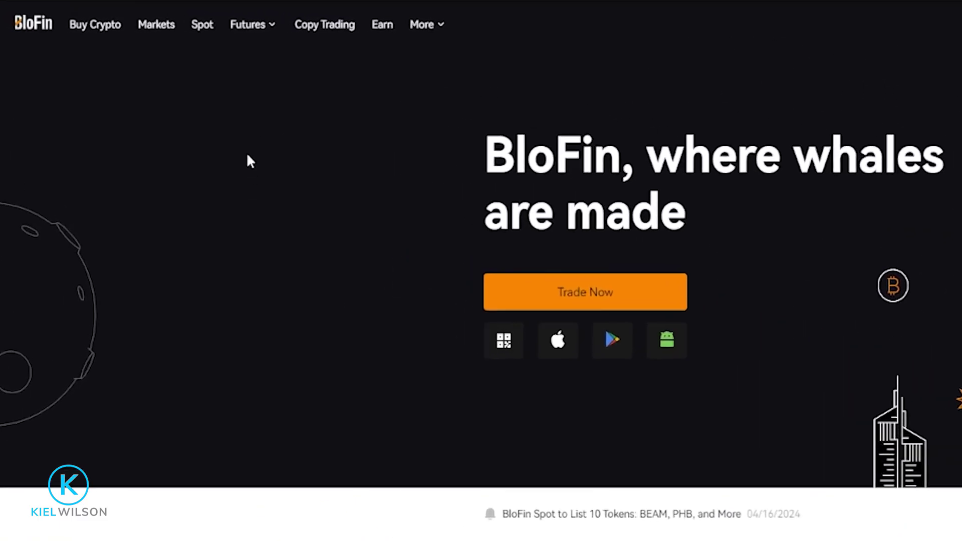
- Go to the BTC/USDT spot trading page using Spot in the top navigation
{"action": "left_click", "coordinate": [216, 31]}
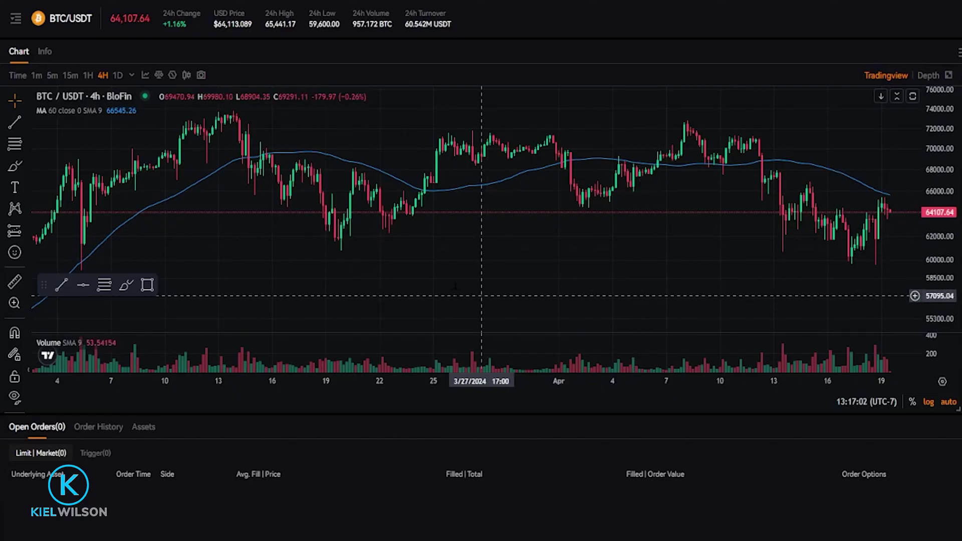
{"action": "left_click", "coordinate": [66, 20]}
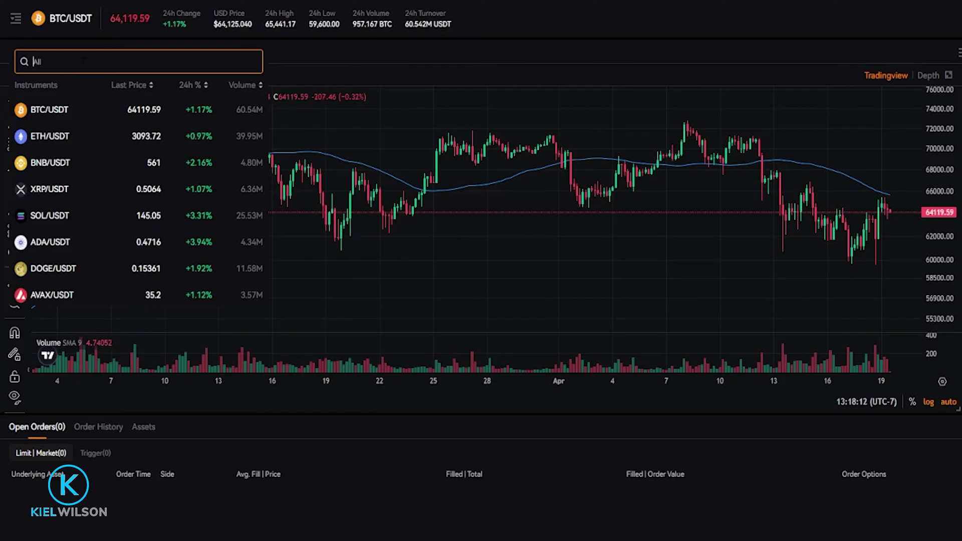
{"action": "left_click", "coordinate": [78, 112]}
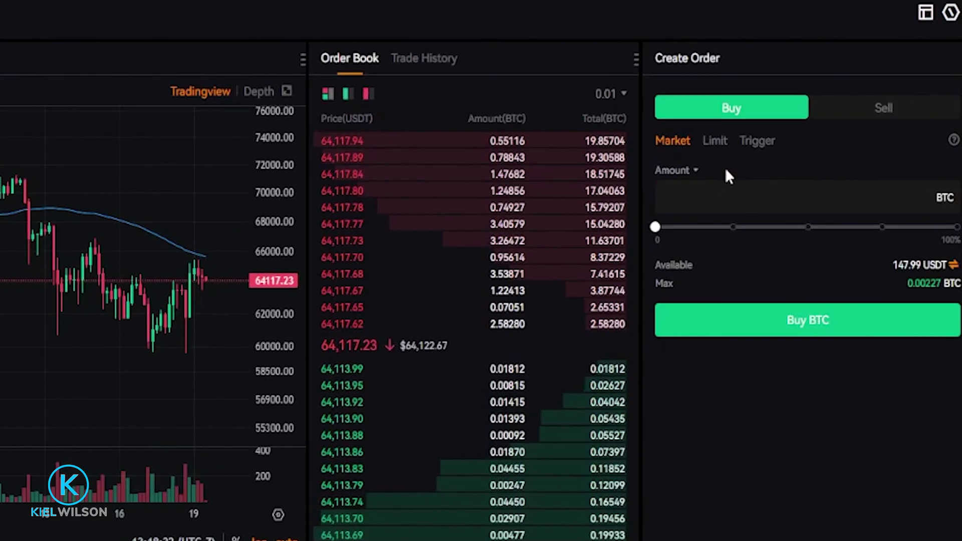
- Set the Create Order form to a Sell trigger order, ready to enter the trigger price
{"action": "left_click", "coordinate": [869, 117]}
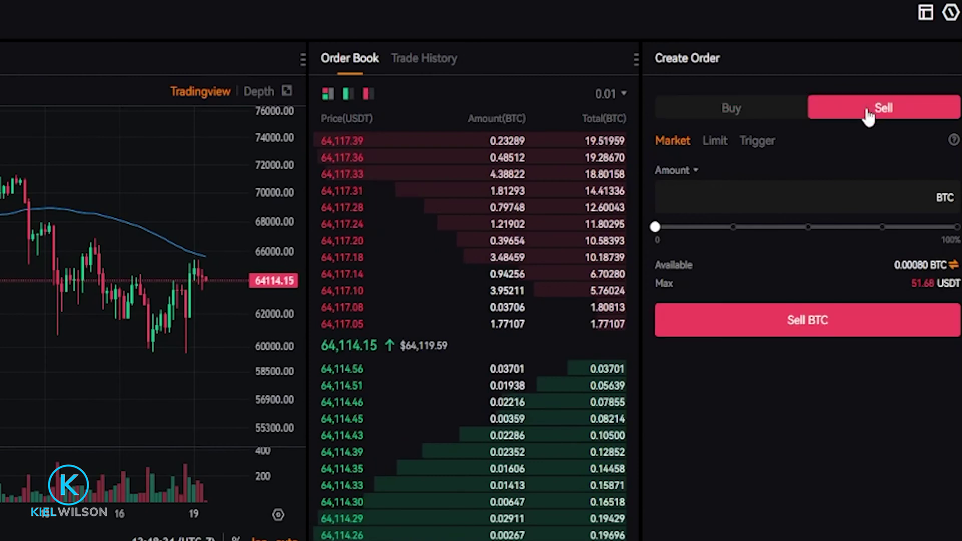
{"action": "left_click", "coordinate": [759, 141]}
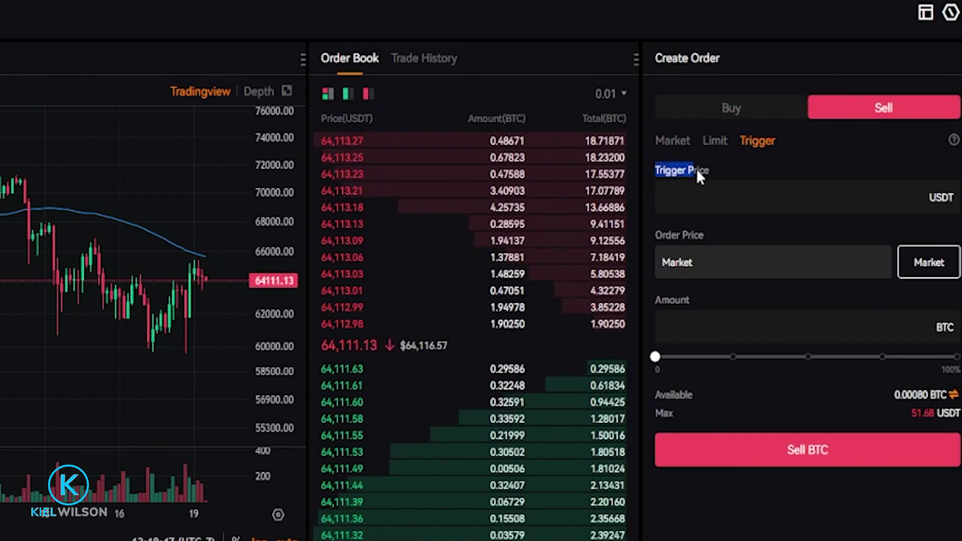
{"action": "left_click", "coordinate": [817, 193]}
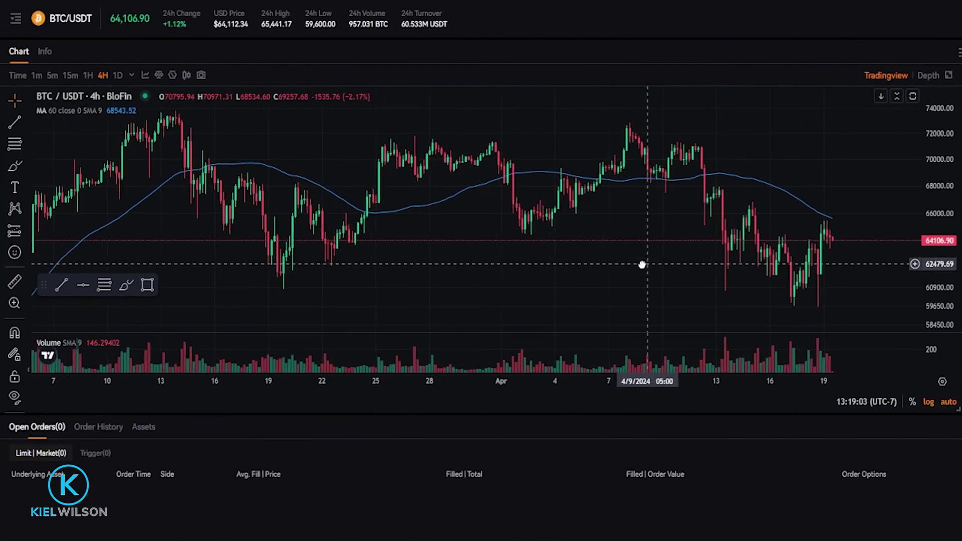
{"action": "left_click_drag", "start_coordinate": [642, 264], "coordinate": [638, 263]}
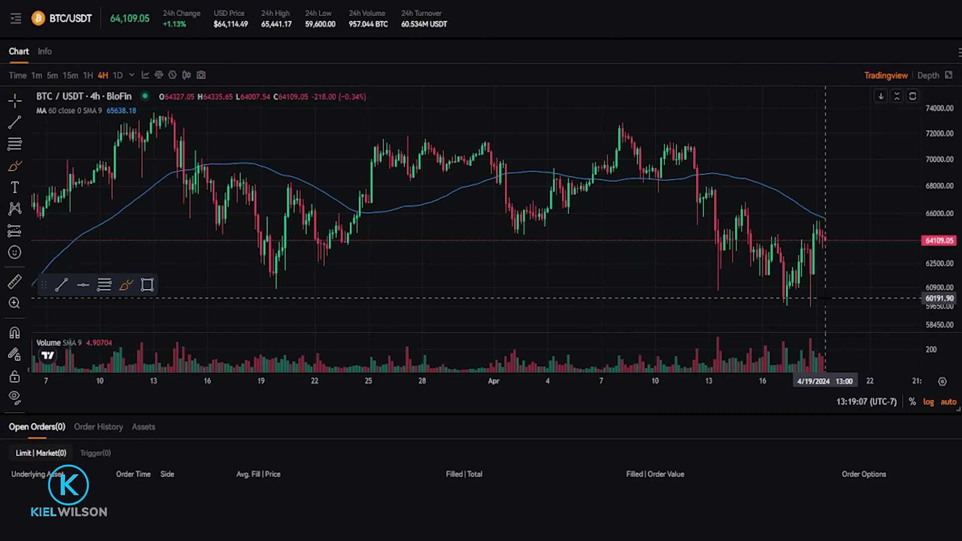
{"action": "mouse_move", "coordinate": [822, 297]}
{"action": "left_mouse_down"}
{"action": "mouse_move", "coordinate": [784, 300]}
{"action": "mouse_move", "coordinate": [802, 316]}
{"action": "mouse_move", "coordinate": [828, 301]}
{"action": "left_mouse_up"}
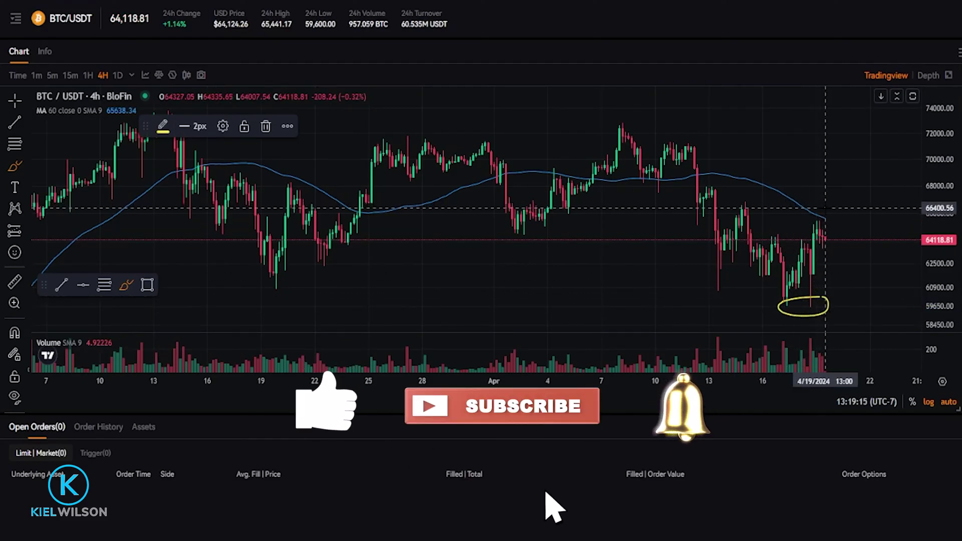
{"action": "mouse_move", "coordinate": [823, 208]}
{"action": "left_mouse_down"}
{"action": "mouse_move", "coordinate": [805, 219]}
{"action": "mouse_move", "coordinate": [827, 226]}
{"action": "mouse_move", "coordinate": [832, 211]}
{"action": "left_mouse_up"}
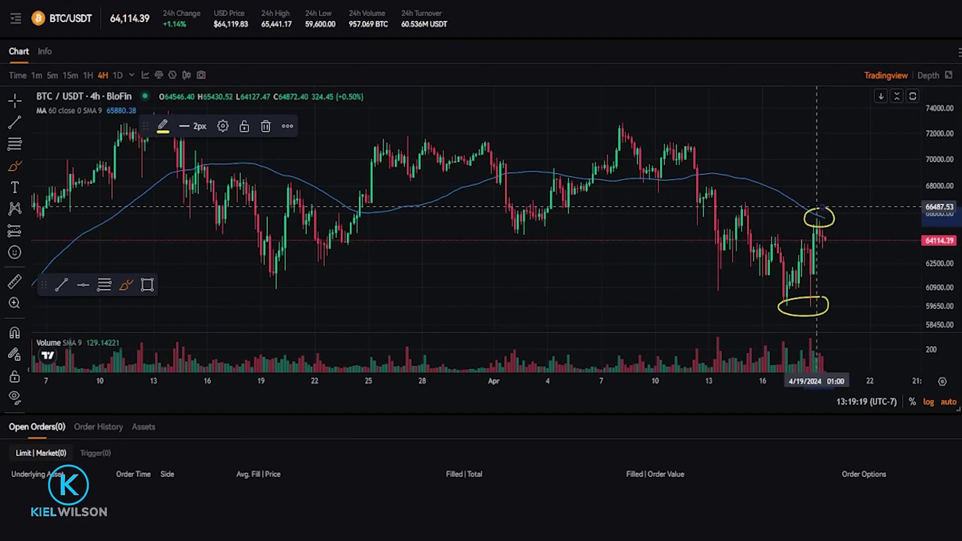
{"action": "left_click_drag", "start_coordinate": [827, 210], "coordinate": [828, 184]}
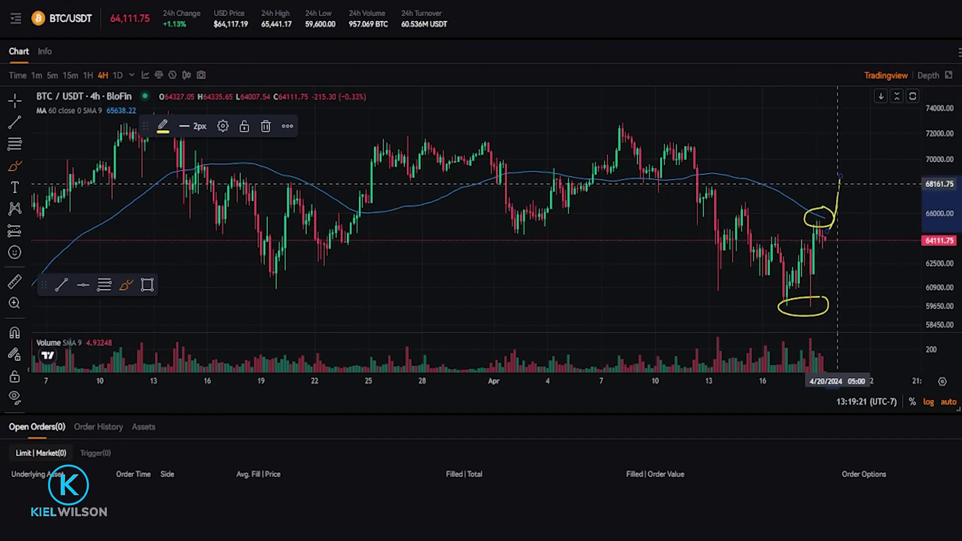
{"action": "key", "text": "ctrl+z"}
{"action": "key", "text": "ctrl+z"}
{"action": "key", "text": "ctrl+z"}
{"action": "mouse_move", "coordinate": [825, 236]}
{"action": "left_mouse_down"}
{"action": "mouse_move", "coordinate": [863, 312]}
{"action": "mouse_move", "coordinate": [778, 312]}
{"action": "mouse_move", "coordinate": [834, 310]}
{"action": "left_mouse_up"}
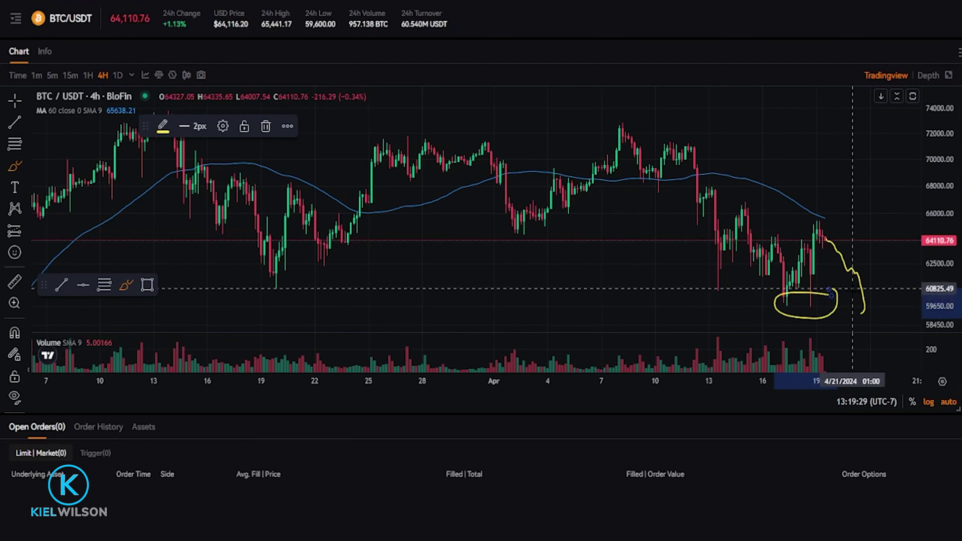
{"action": "mouse_move", "coordinate": [831, 292]}
{"action": "left_mouse_down"}
{"action": "mouse_move", "coordinate": [780, 295]}
{"action": "mouse_move", "coordinate": [807, 320]}
{"action": "mouse_move", "coordinate": [780, 299]}
{"action": "mouse_move", "coordinate": [820, 297]}
{"action": "left_mouse_up"}
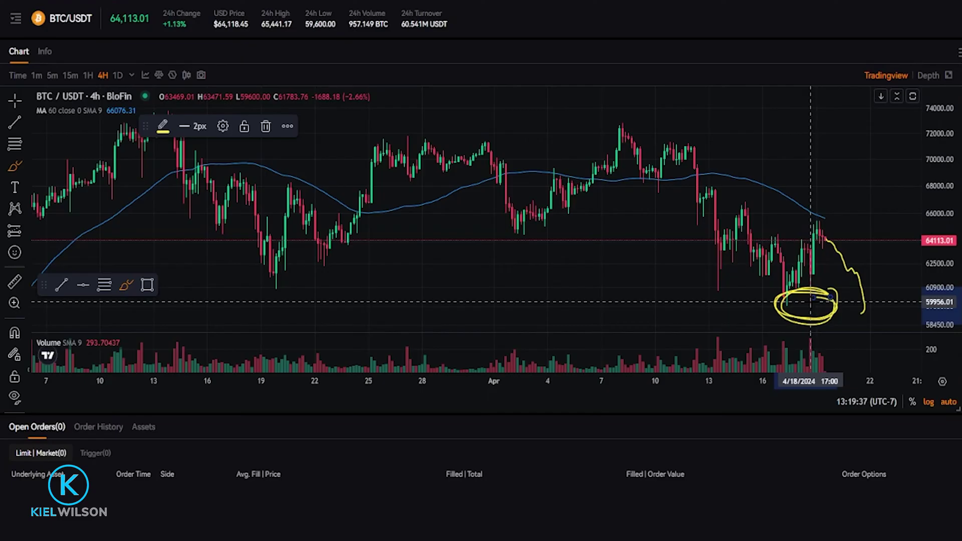
{"action": "key", "text": "ctrl+z"}
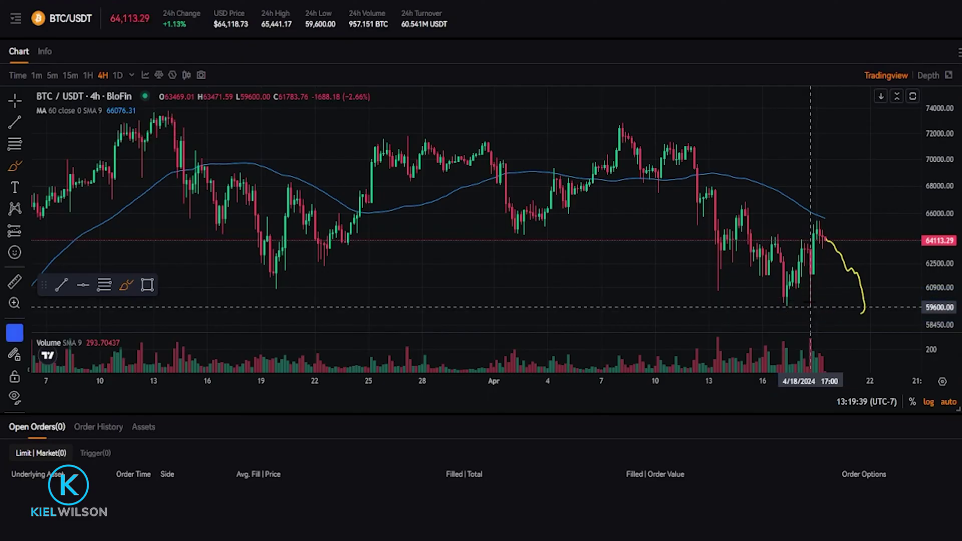
{"action": "key", "text": "ctrl+z"}
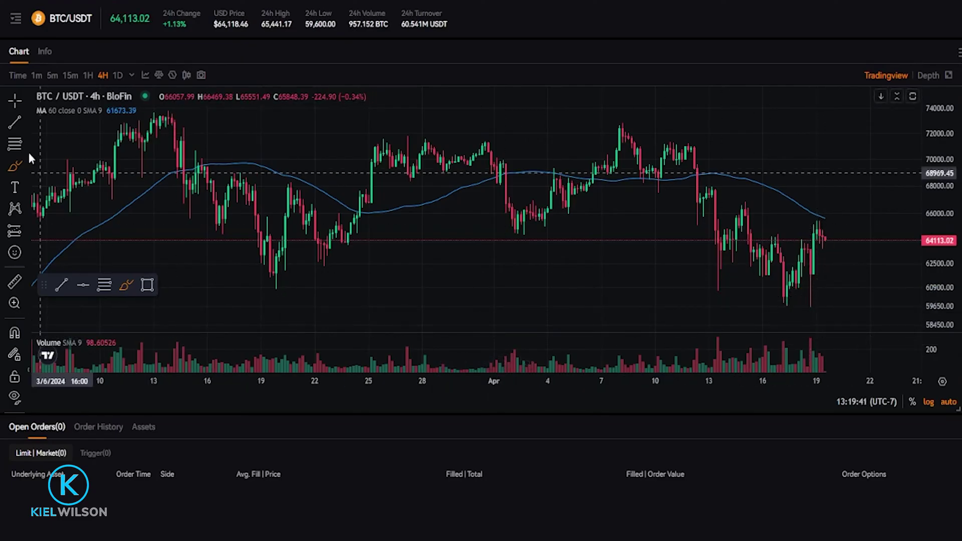
- Draw a horizontal support line on the BTC/USDT chart at 59448.07
{"action": "left_click", "coordinate": [27, 125]}
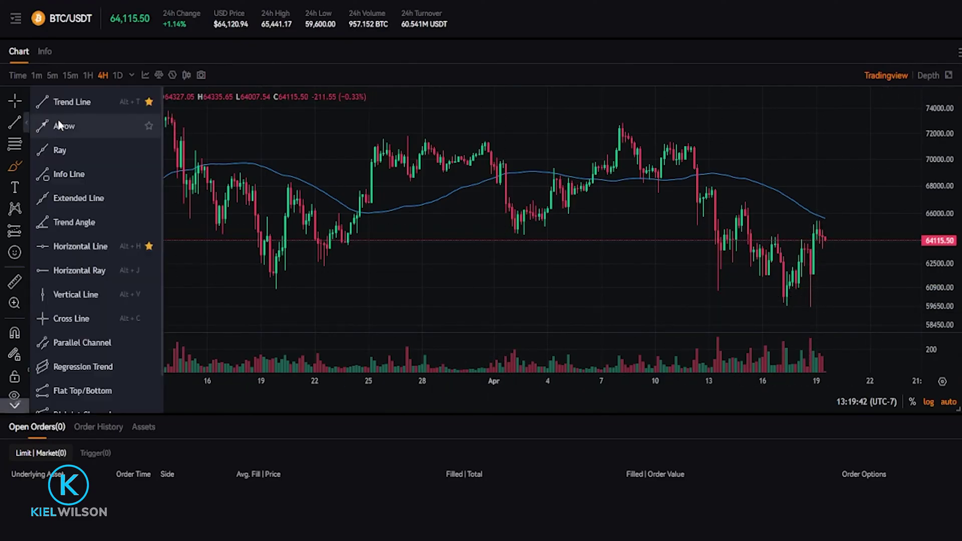
{"action": "left_click", "coordinate": [78, 246]}
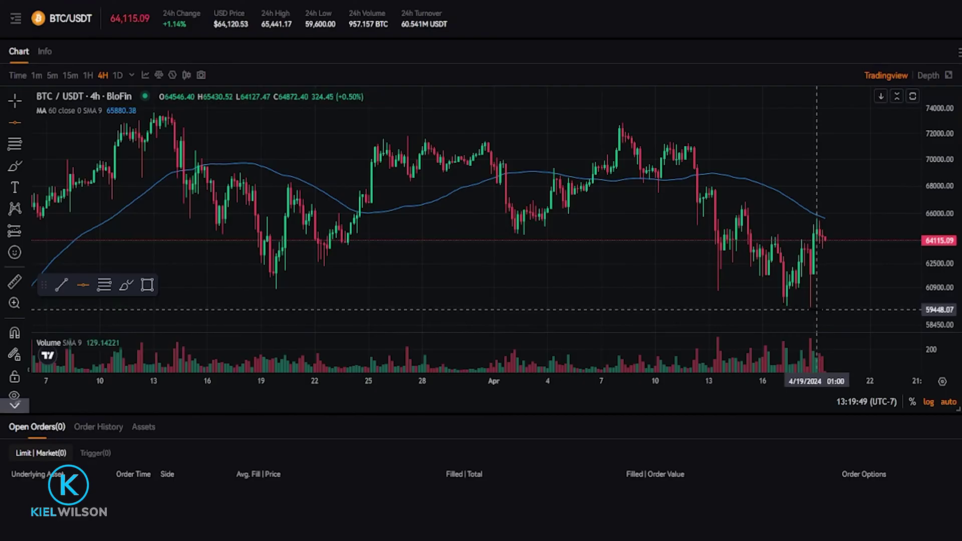
{"action": "left_click", "coordinate": [817, 310]}
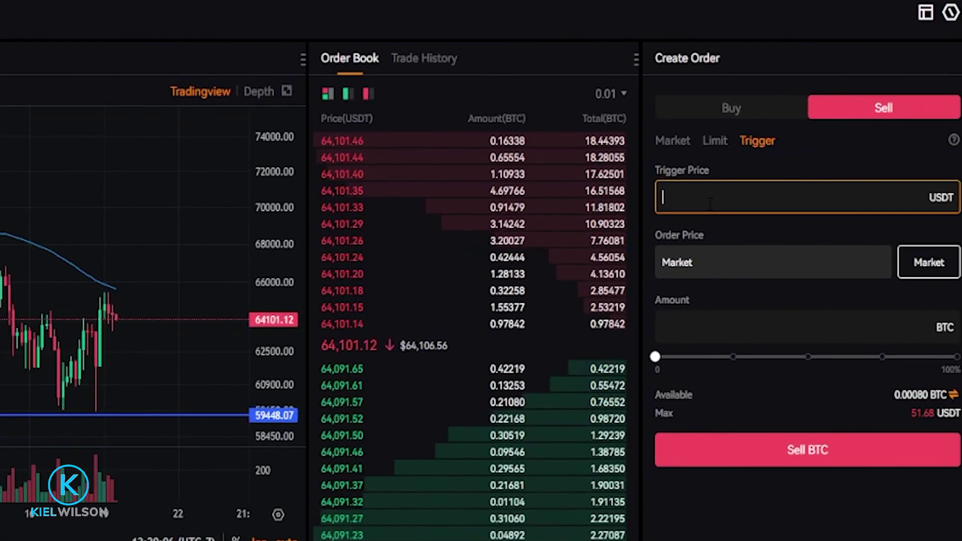
- Enter a 59448 USDT trigger price, keep Market order price, and set the amount to 100% of BTC
{"action": "type", "text": "5"}
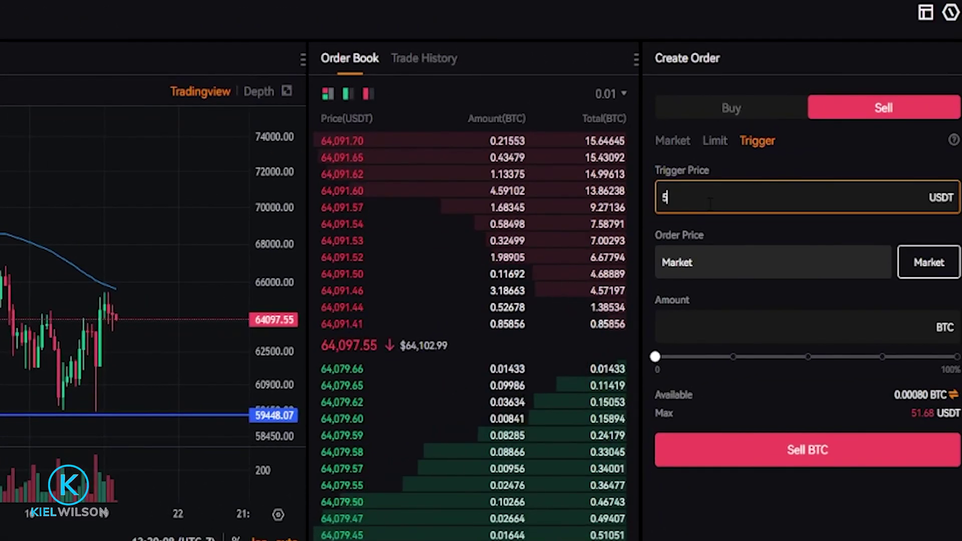
{"action": "type", "text": "944"}
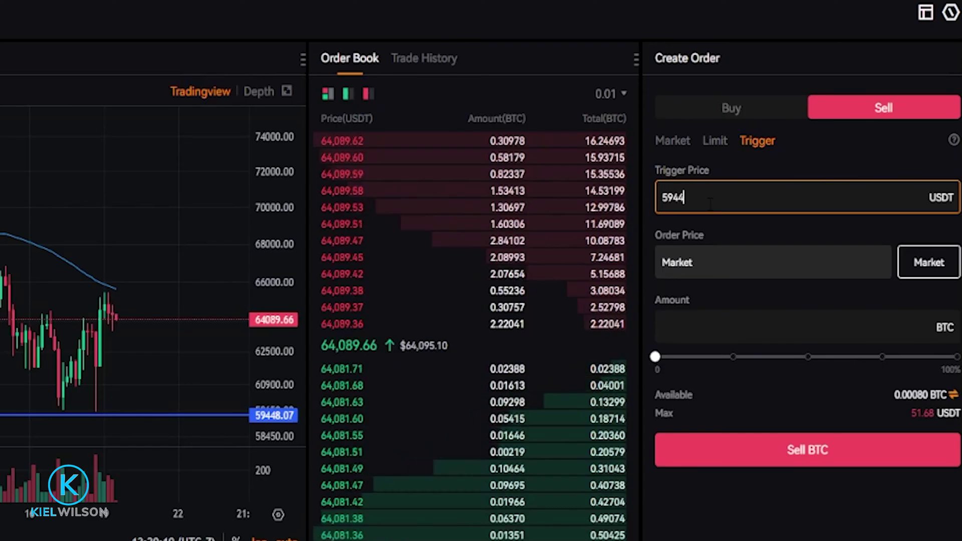
{"action": "left_click", "coordinate": [707, 242]}
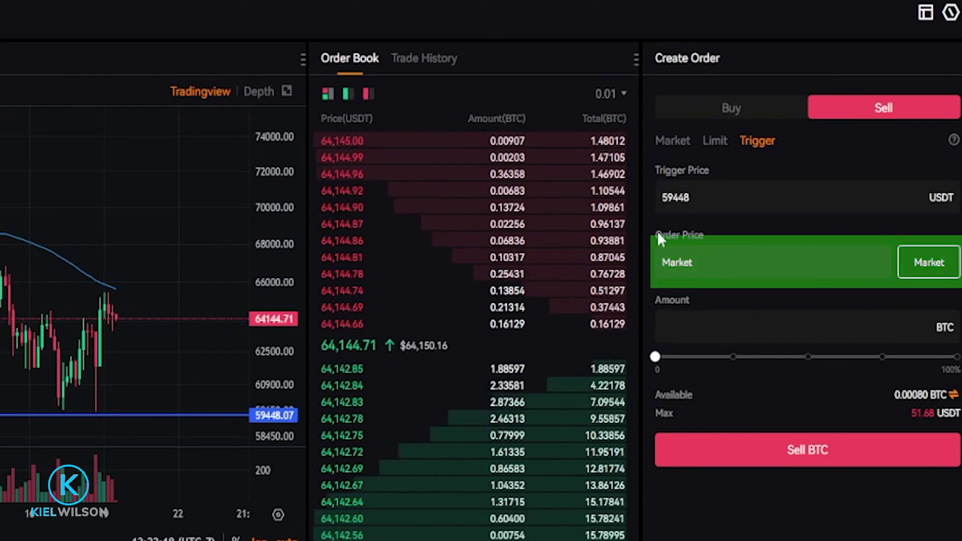
{"action": "left_click_drag", "start_coordinate": [655, 235], "coordinate": [708, 244]}
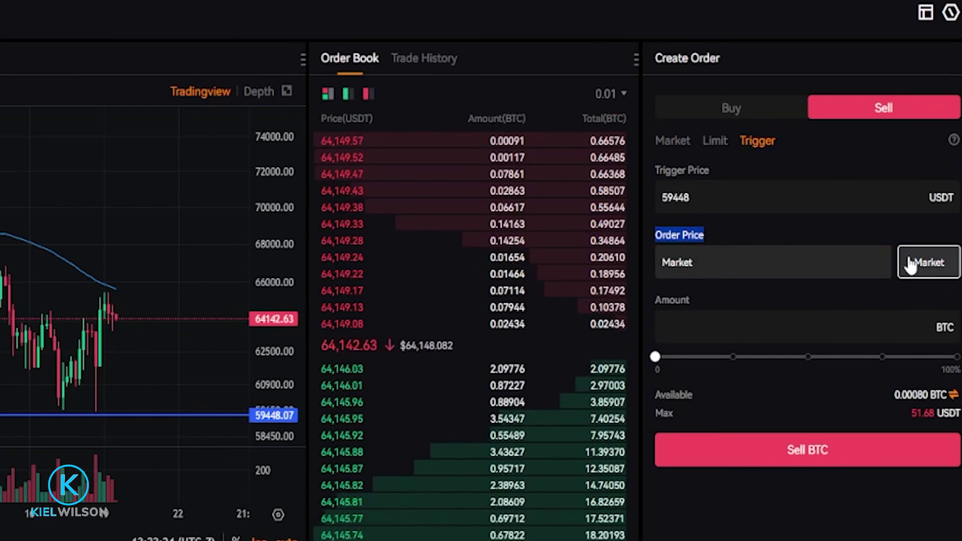
{"action": "left_click", "coordinate": [724, 200]}
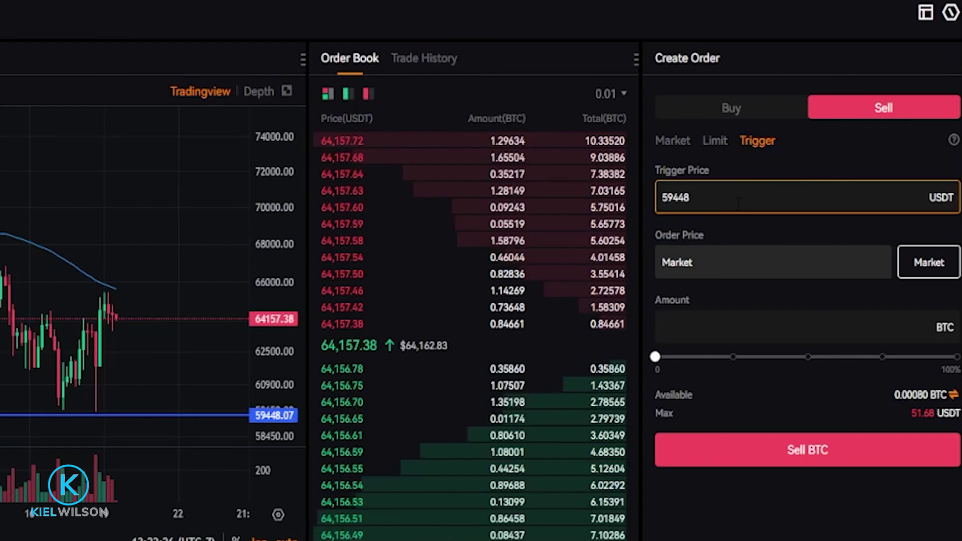
{"action": "left_click_drag", "start_coordinate": [723, 198], "coordinate": [654, 194]}
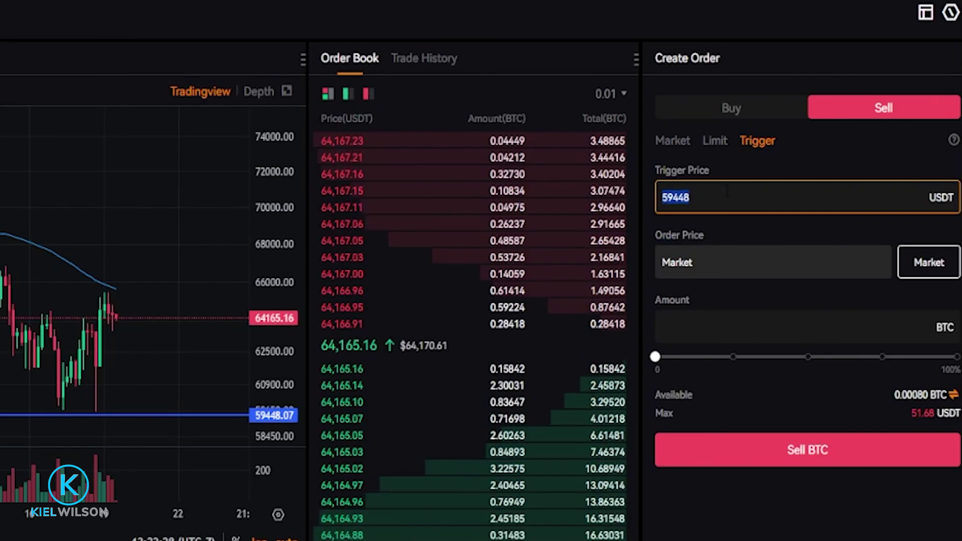
{"action": "left_click", "coordinate": [791, 230]}
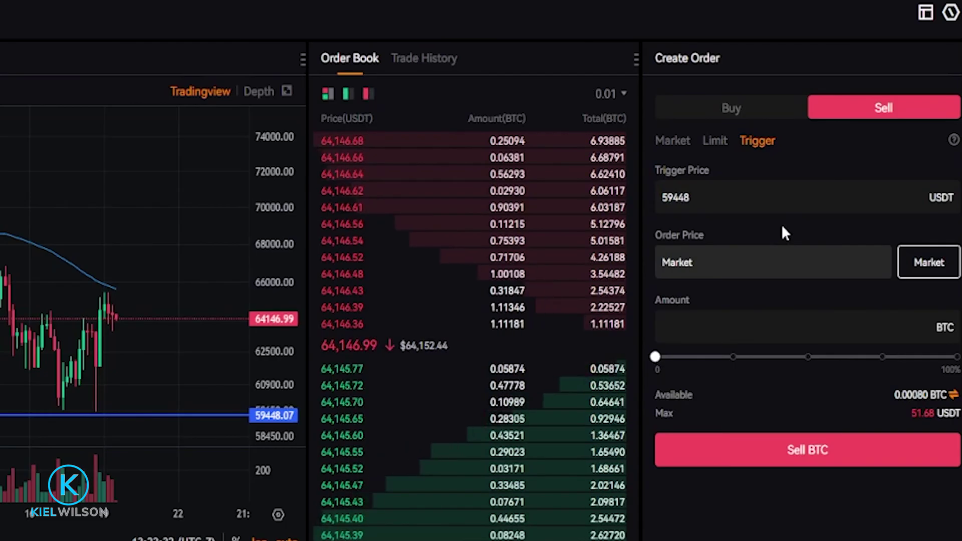
{"action": "left_click", "coordinate": [733, 328]}
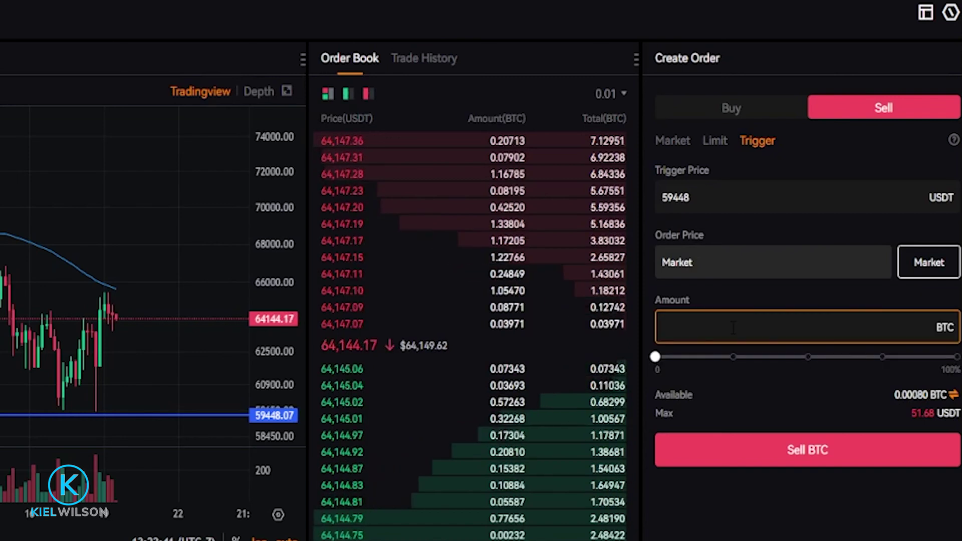
{"action": "left_click_drag", "start_coordinate": [655, 357], "coordinate": [958, 358]}
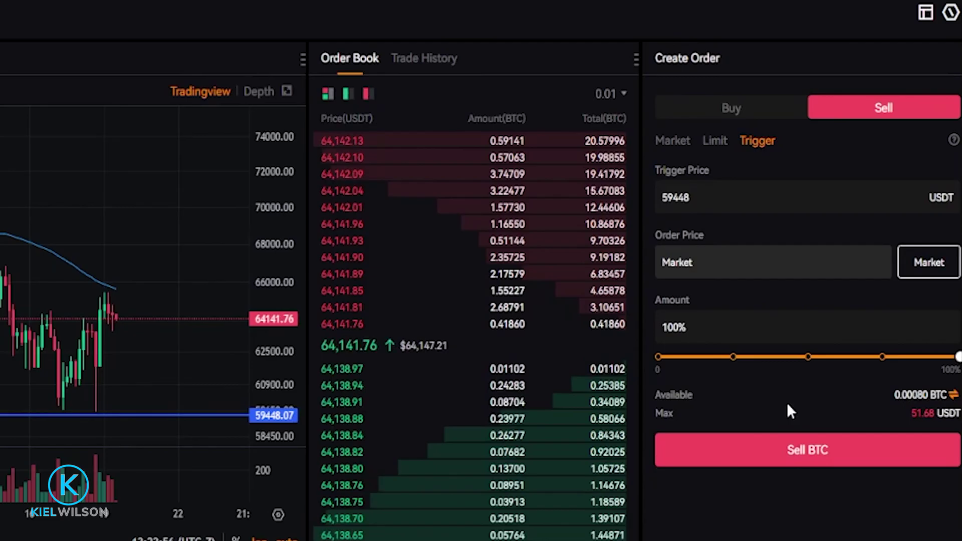
- Submit and confirm the sell trigger for 0.00080 BTC at 59,448 USDT, market price
{"action": "left_click", "coordinate": [793, 453]}
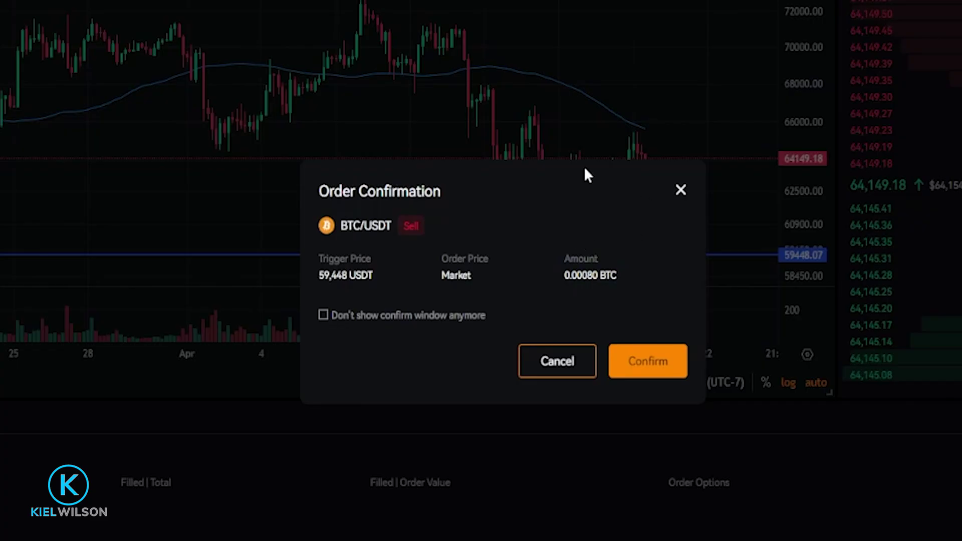
{"action": "left_click", "coordinate": [643, 358]}
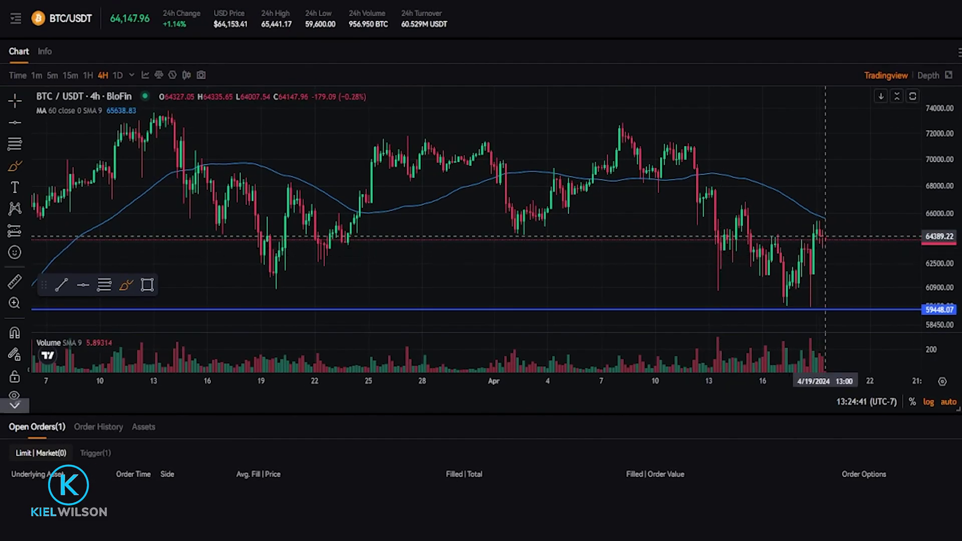
- Sketch and undo a price-drop annotation, then list the open Trigger orders
{"action": "left_click_drag", "start_coordinate": [825, 236], "coordinate": [868, 317]}
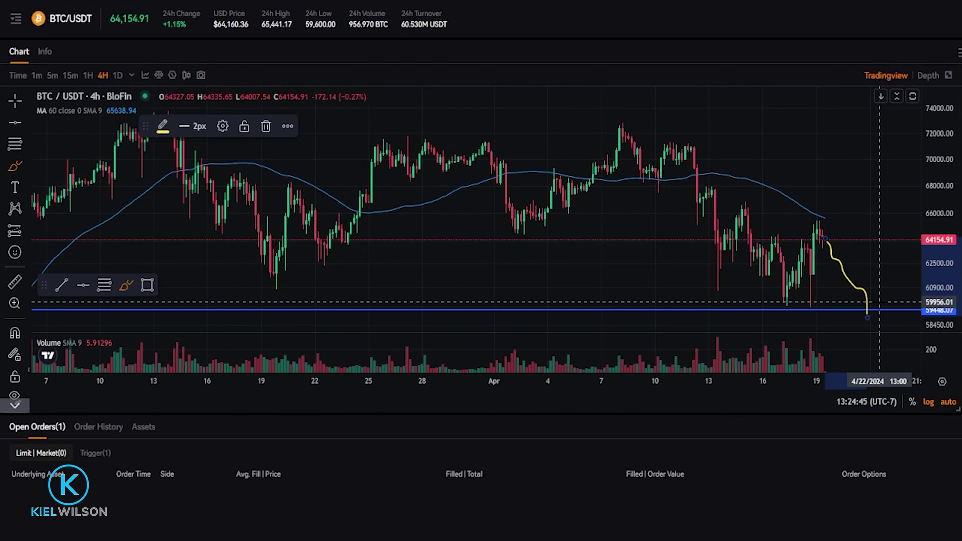
{"action": "mouse_move", "coordinate": [861, 301]}
{"action": "left_mouse_down"}
{"action": "mouse_move", "coordinate": [852, 315]}
{"action": "mouse_move", "coordinate": [883, 306]}
{"action": "mouse_move", "coordinate": [876, 303]}
{"action": "left_mouse_up"}
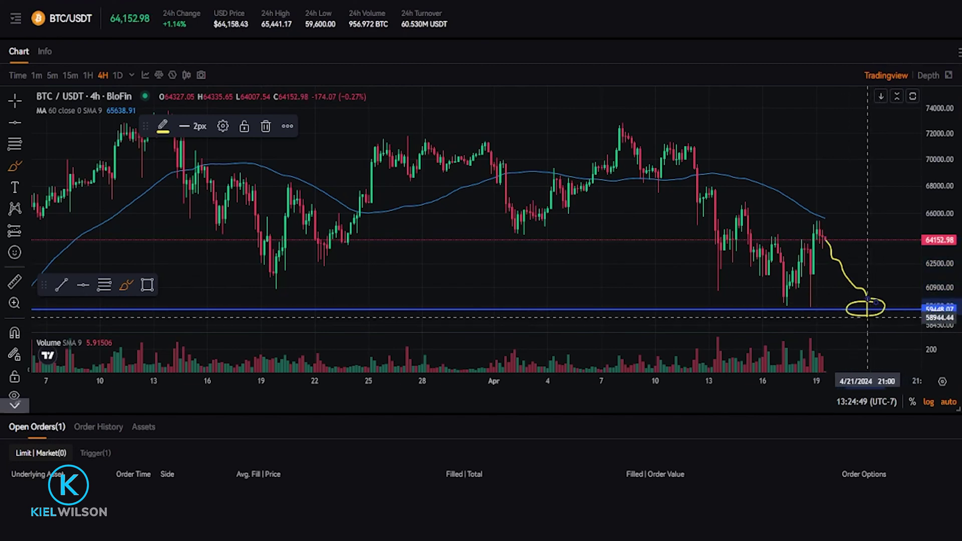
{"action": "key", "text": "ctrl+z"}
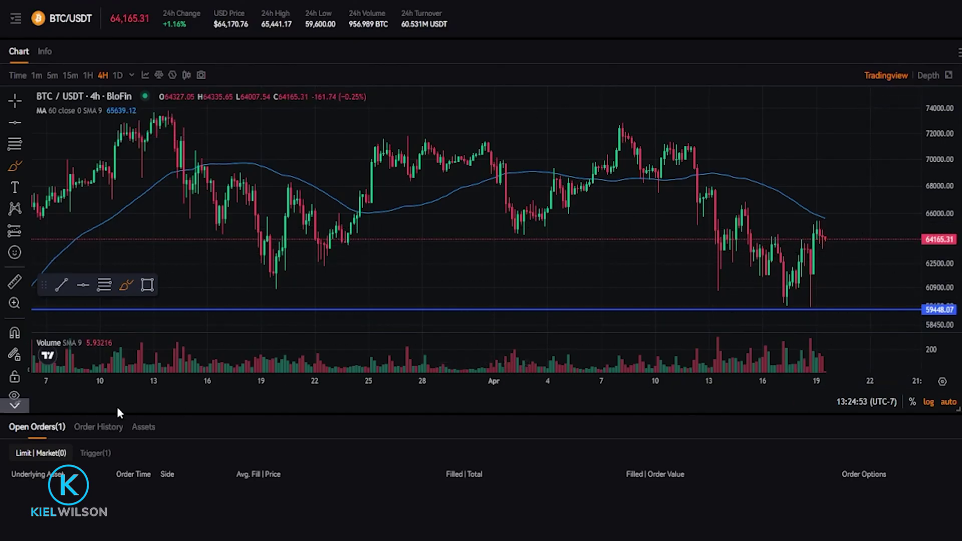
{"action": "left_click", "coordinate": [35, 427]}
{"action": "left_click", "coordinate": [97, 454]}
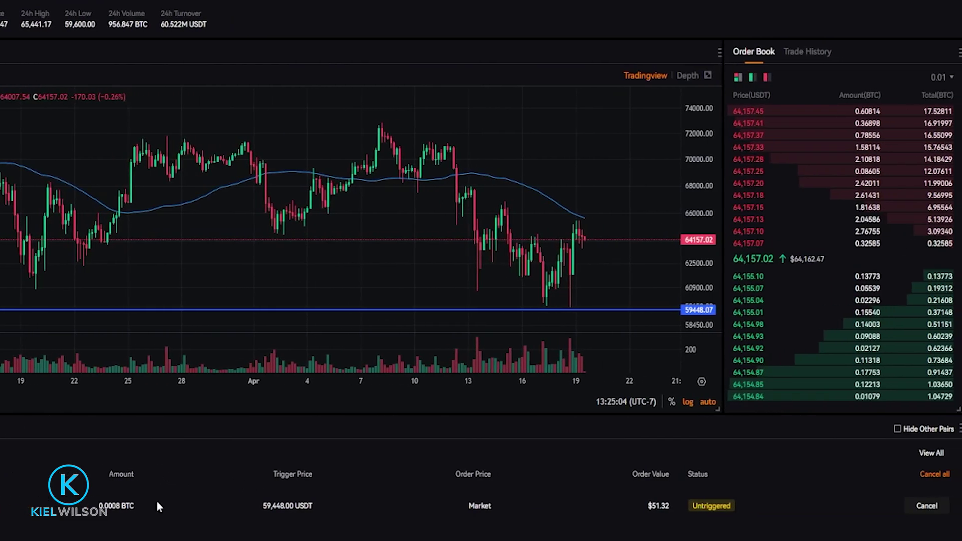
- Cancel the untriggered BTC/USDT sell trigger order at 59,448 USDT
{"action": "left_click", "coordinate": [927, 507]}
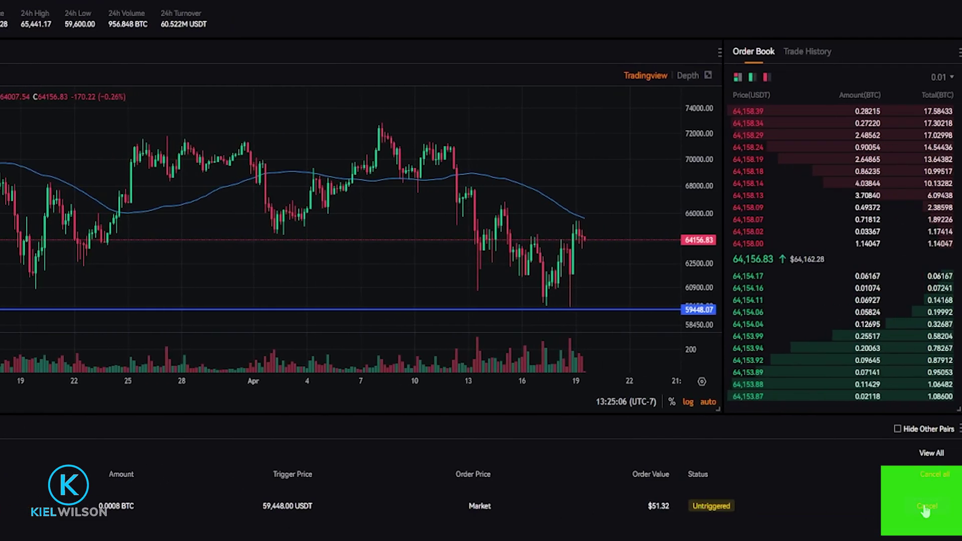